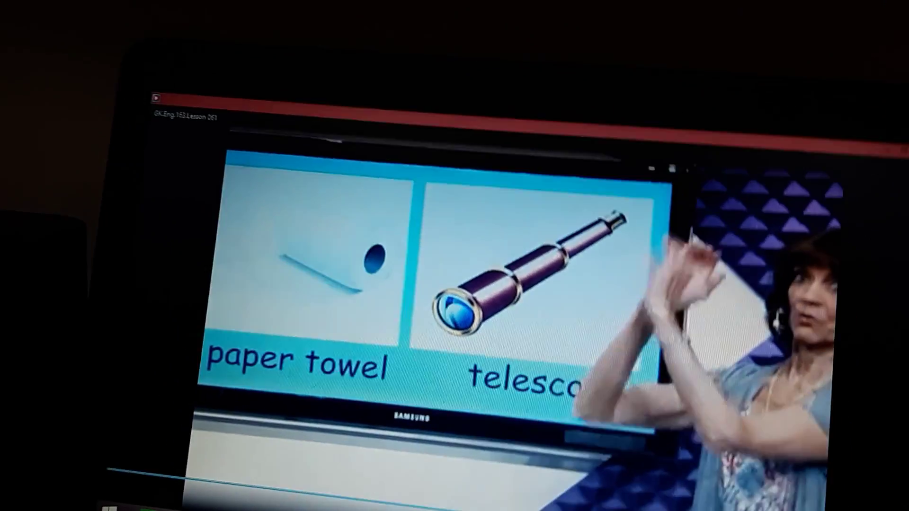
Pause the English lesson video, then resume it on the paper towel and telescope slide.
left_click(420, 383)
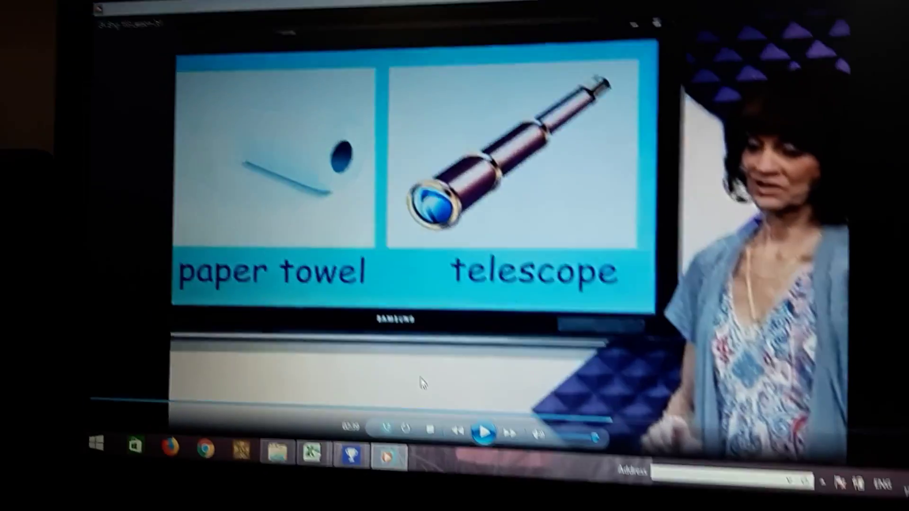
left_click(516, 361)
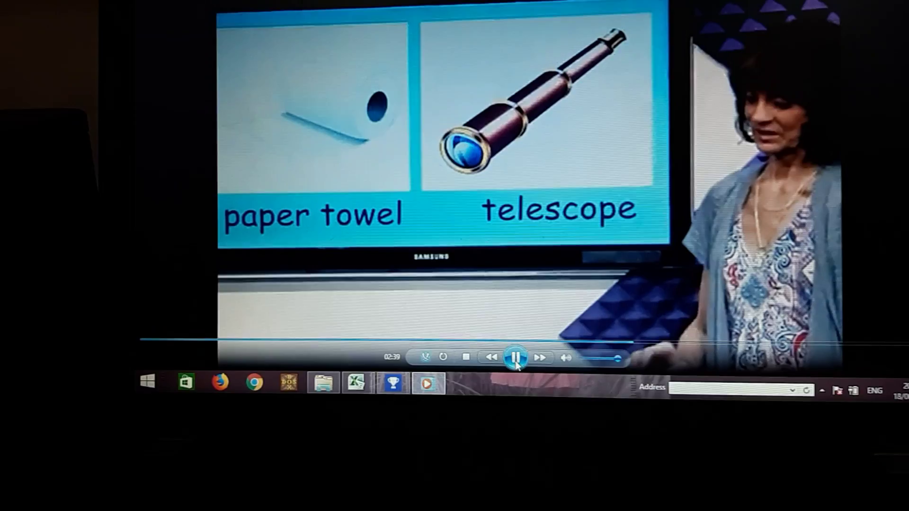